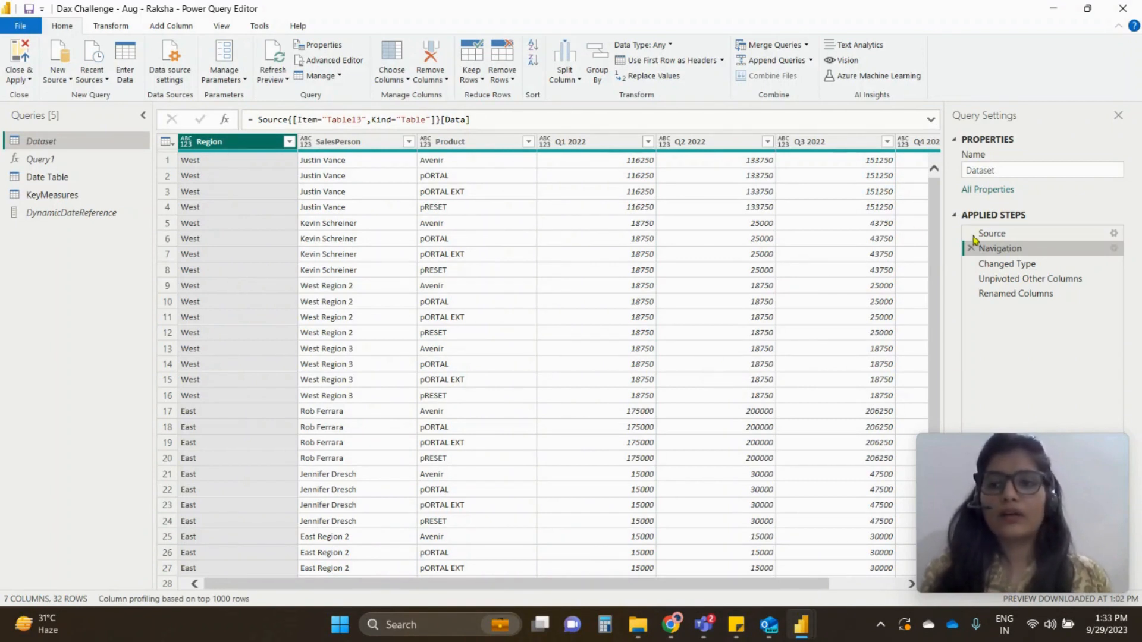
# Review the Source and Navigation steps of the Dataset query, including the quarterly columns through Q4 2022 and the lower rows
pyautogui.click(999, 235)
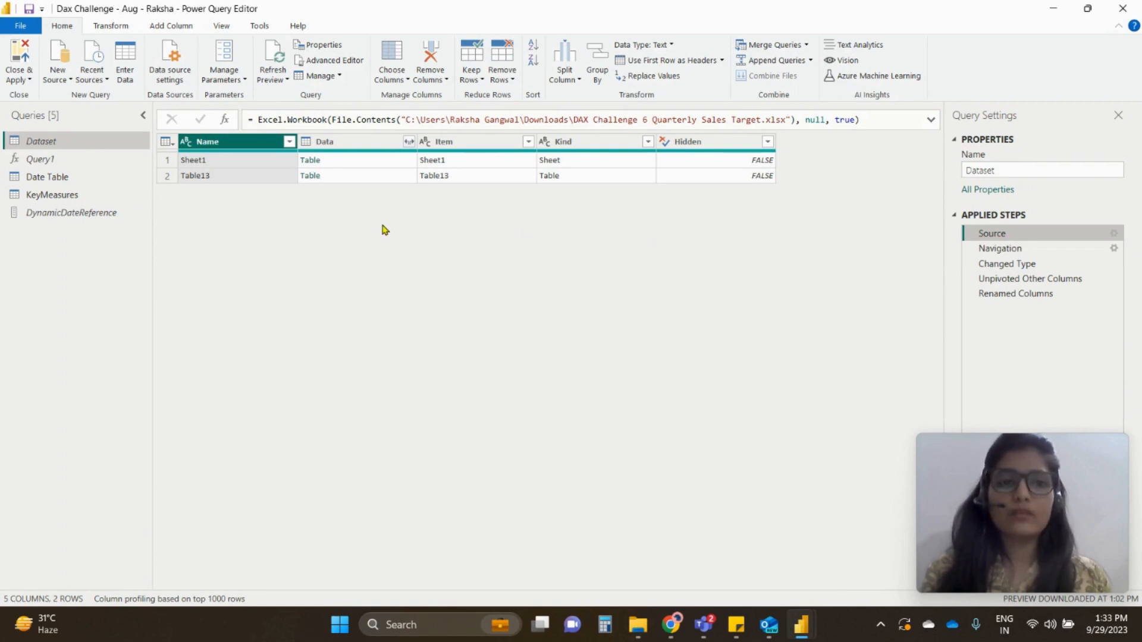
pyautogui.click(1007, 252)
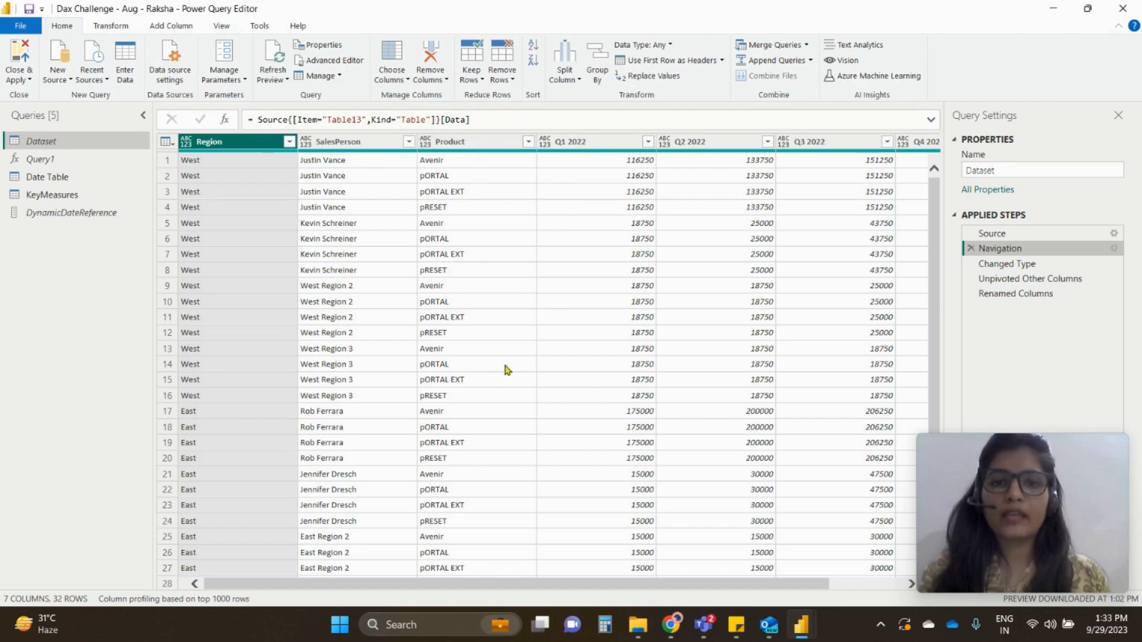
pyautogui.moveTo(388, 588); pyautogui.dragTo(510, 589)
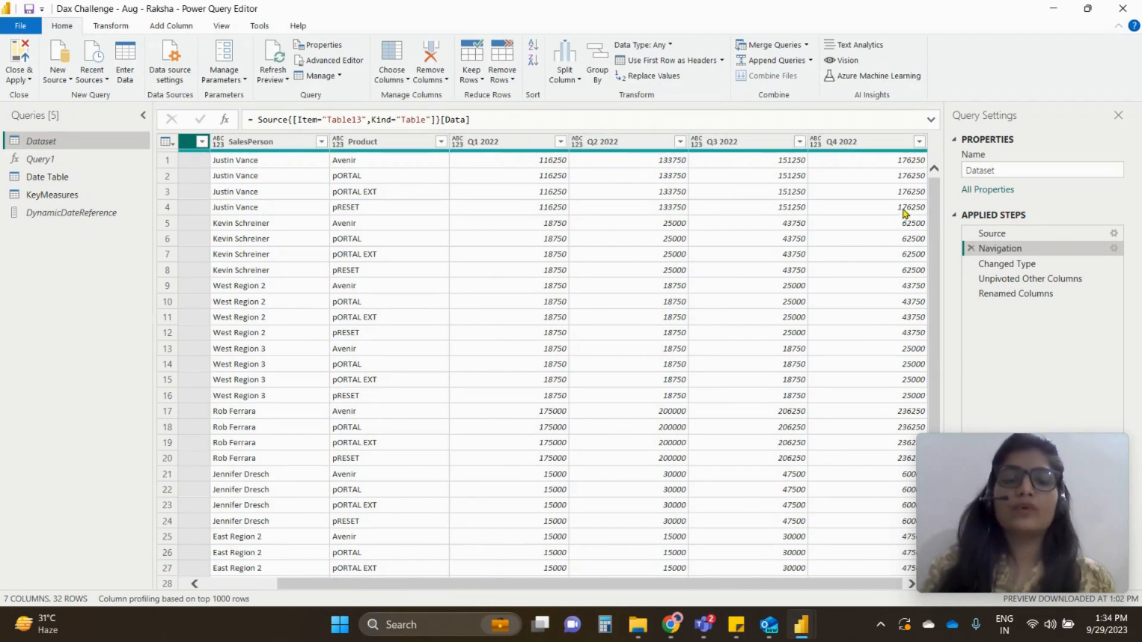
pyautogui.scroll(-2, 473, 232)
pyautogui.moveTo(483, 586); pyautogui.dragTo(202, 583)
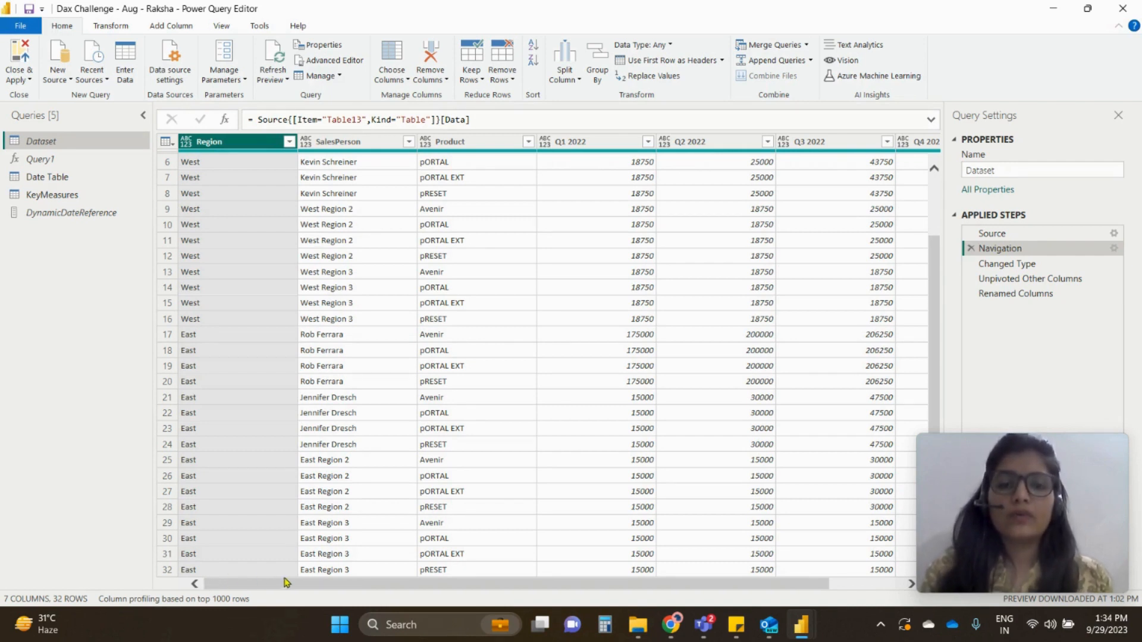
# Review the Changed Type and Unpivoted Other Columns steps of the Dataset query and look through the unpivoted rows
pyautogui.click(1029, 263)
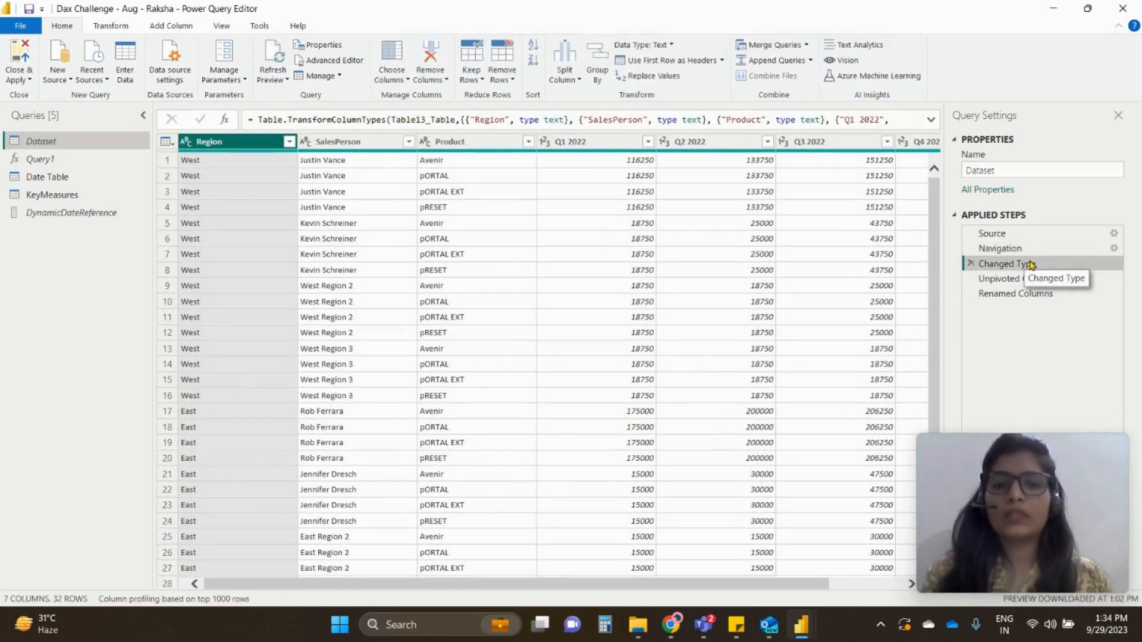
pyautogui.moveTo(407, 583)
pyautogui.mouseDown()
pyautogui.moveTo(640, 599)
pyautogui.moveTo(613, 586)
pyautogui.moveTo(410, 578)
pyautogui.mouseUp()
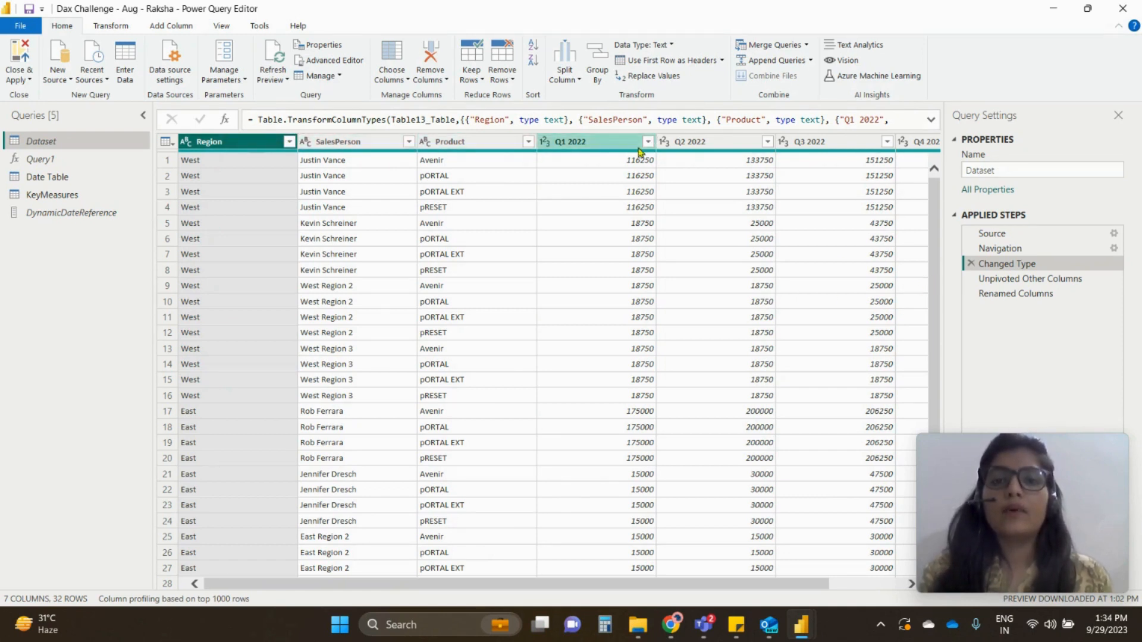
pyautogui.click(1019, 279)
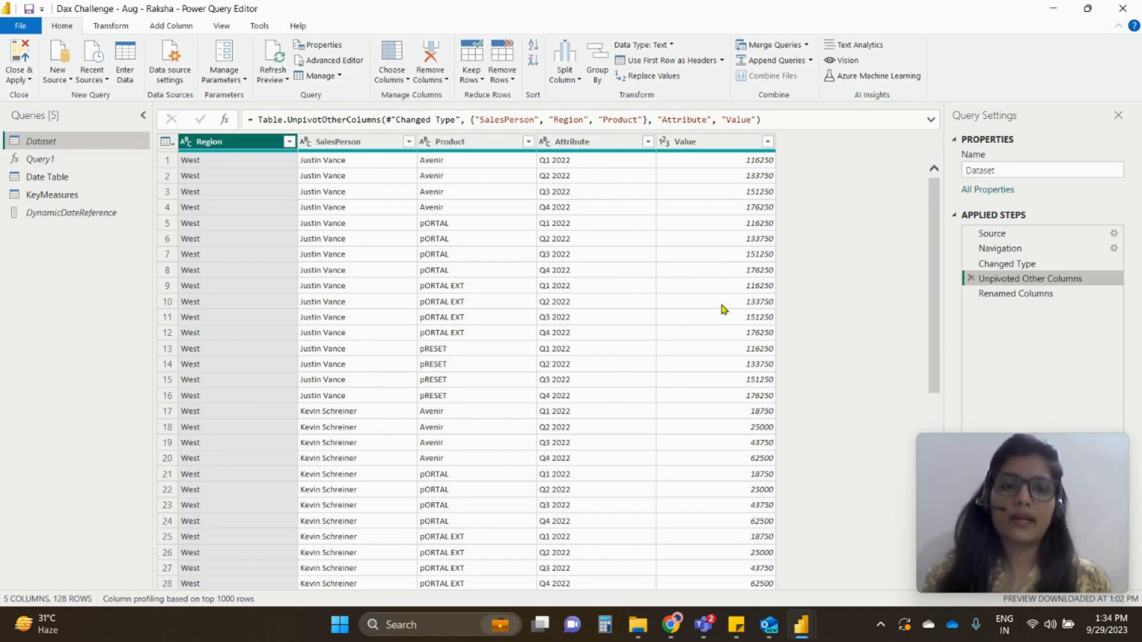
pyautogui.scroll(-5, 693, 267)
pyautogui.scroll(5, 688, 288)
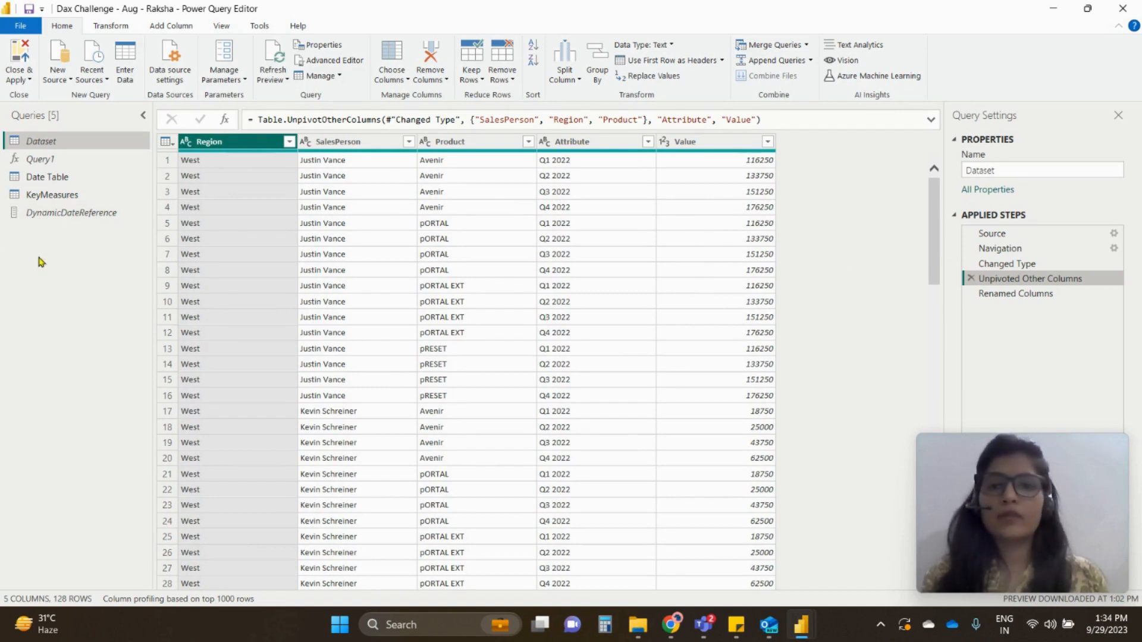
# Open the Date Table query and examine its Source step across all calendar columns up to FY
pyautogui.click(53, 181)
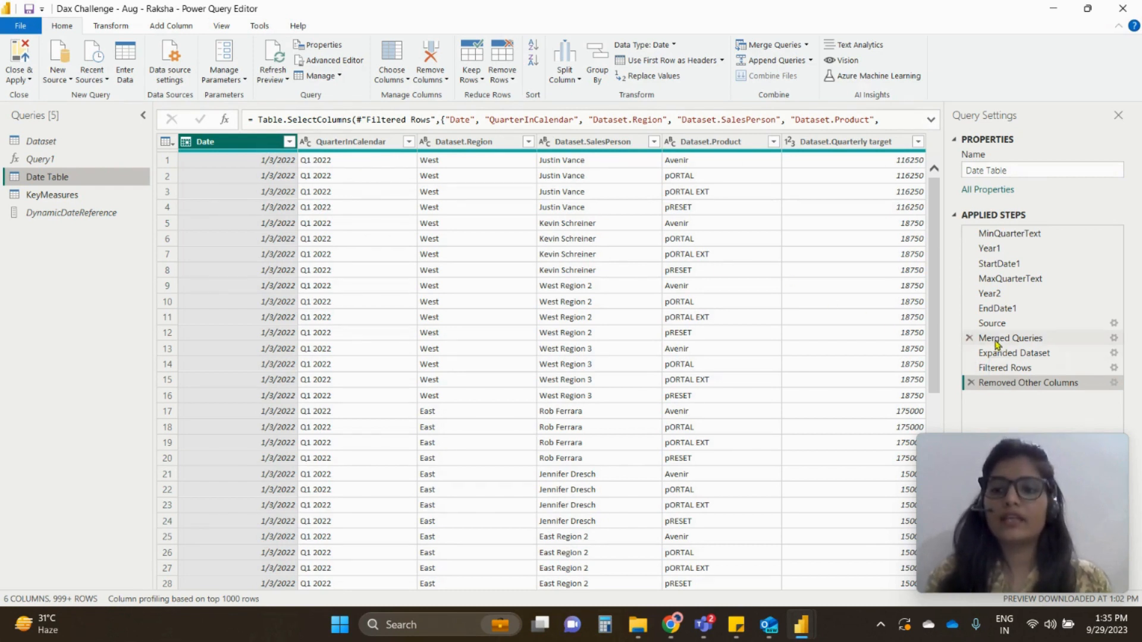
pyautogui.click(1002, 324)
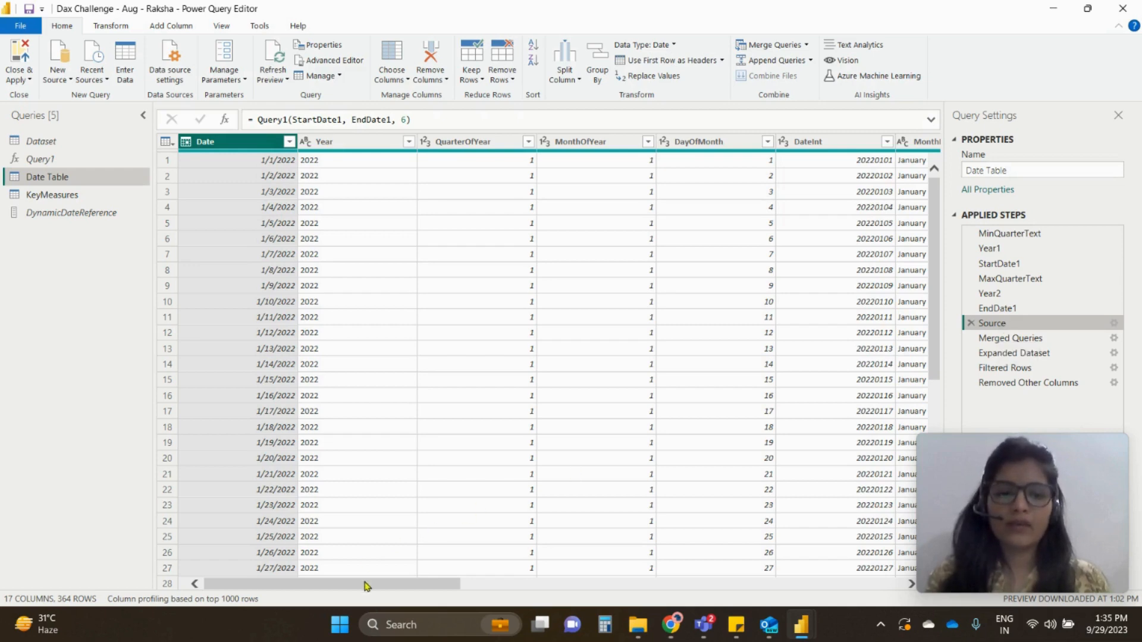
pyautogui.moveTo(365, 583)
pyautogui.mouseDown()
pyautogui.moveTo(700, 584)
pyautogui.moveTo(365, 586)
pyautogui.mouseUp()
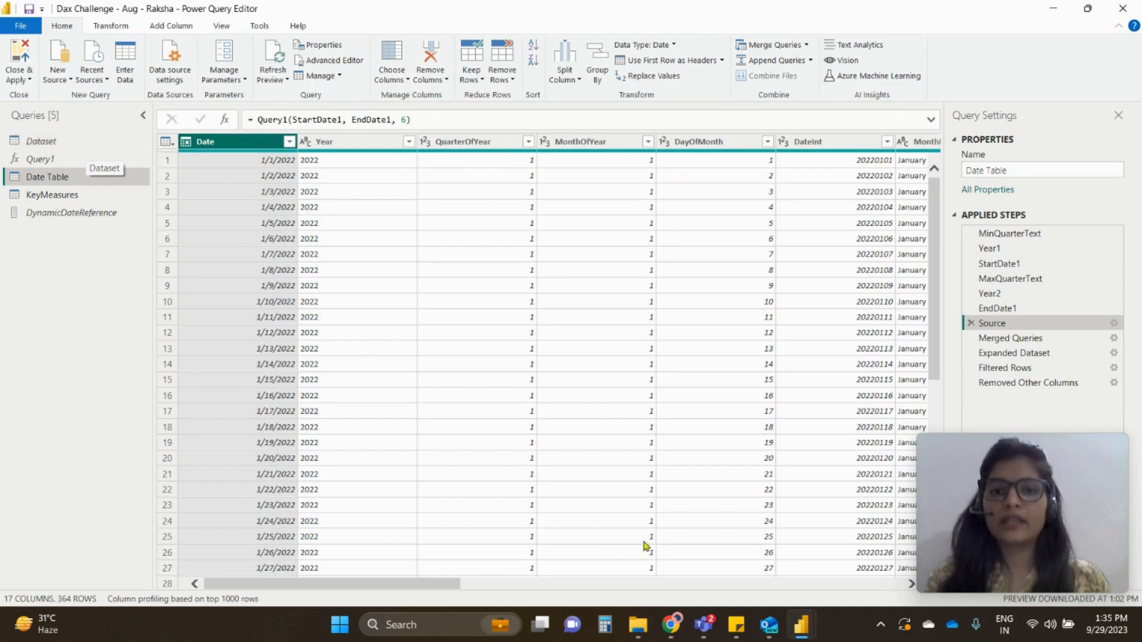
pyautogui.moveTo(444, 585); pyautogui.dragTo(919, 583)
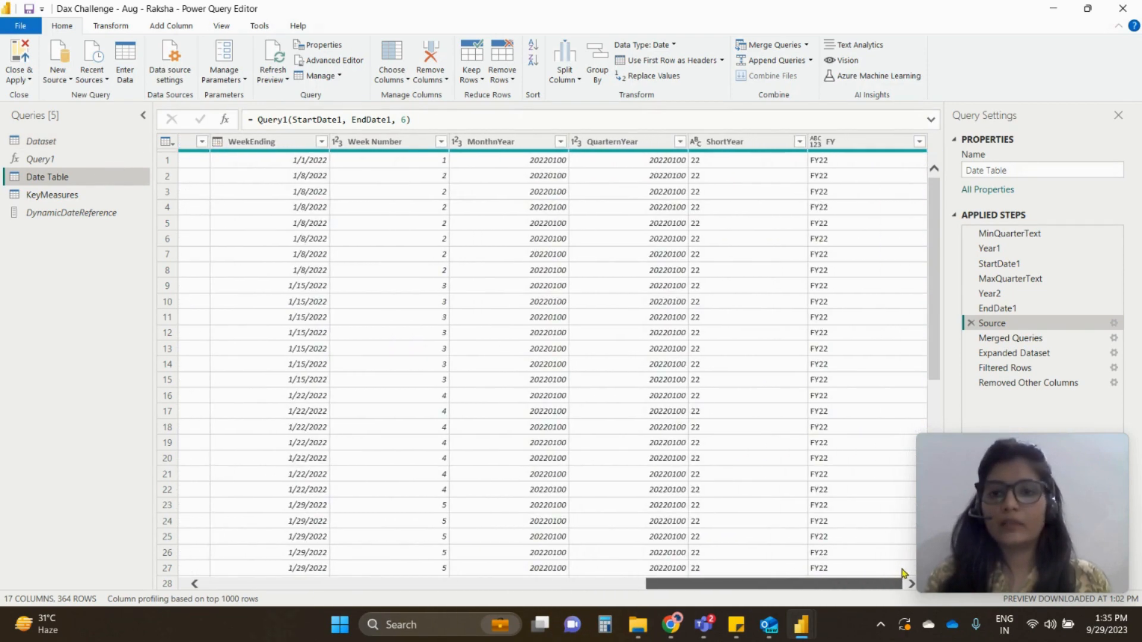
# Review the Date Table's Merged Queries, Expanded Dataset, Filtered Rows and Removed Other Columns steps, including the expanded Dataset columns
pyautogui.click(1018, 340)
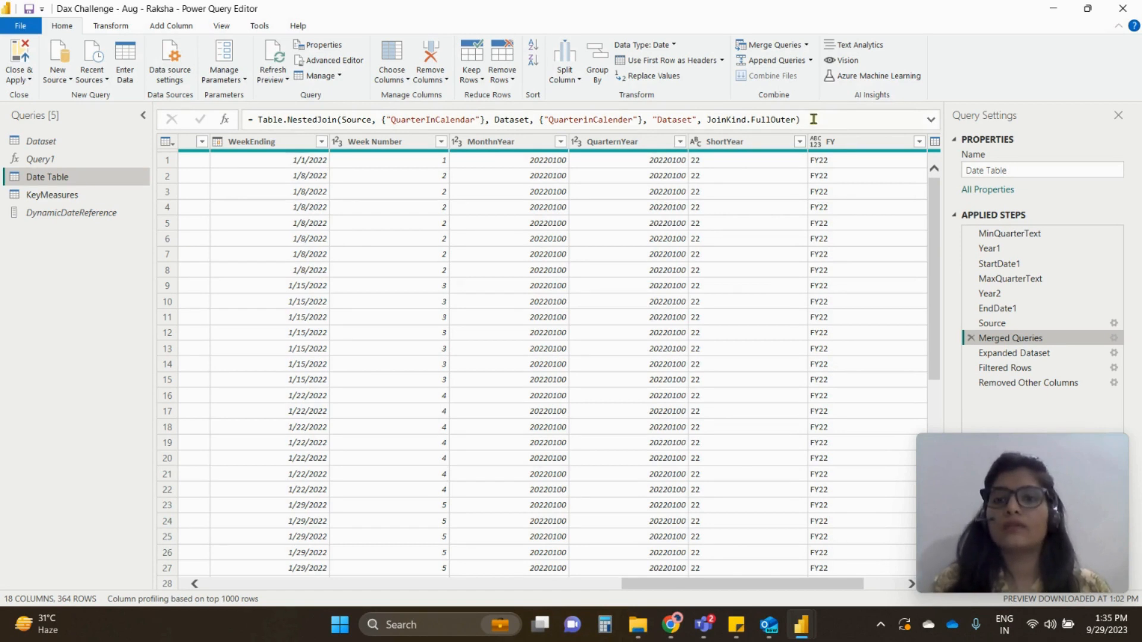
pyautogui.click(1015, 357)
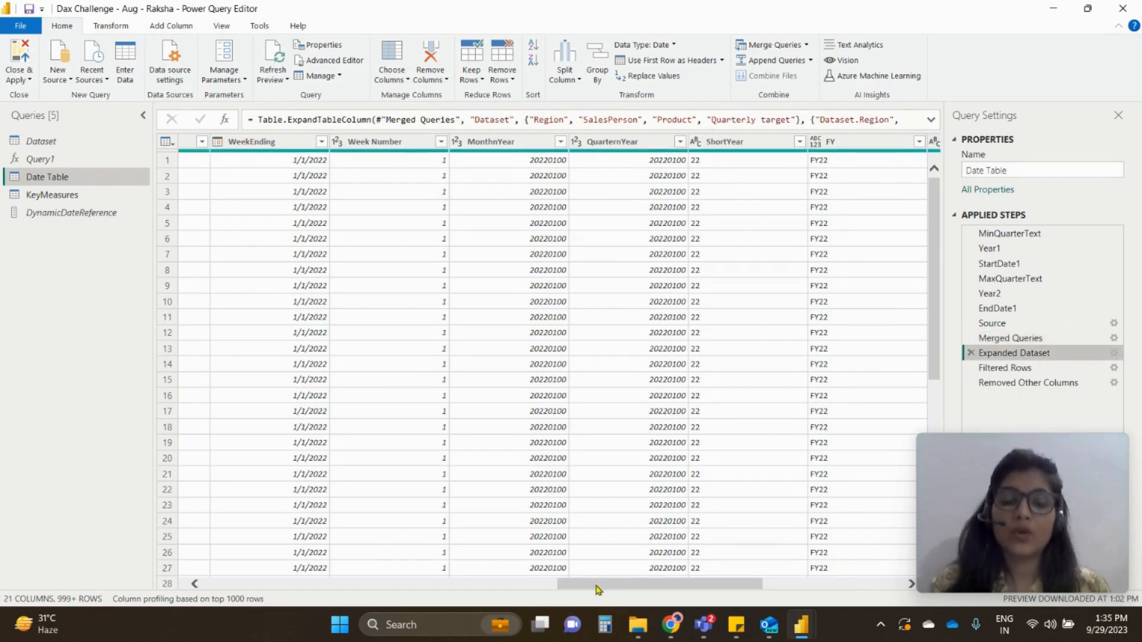
pyautogui.moveTo(598, 586); pyautogui.dragTo(732, 585)
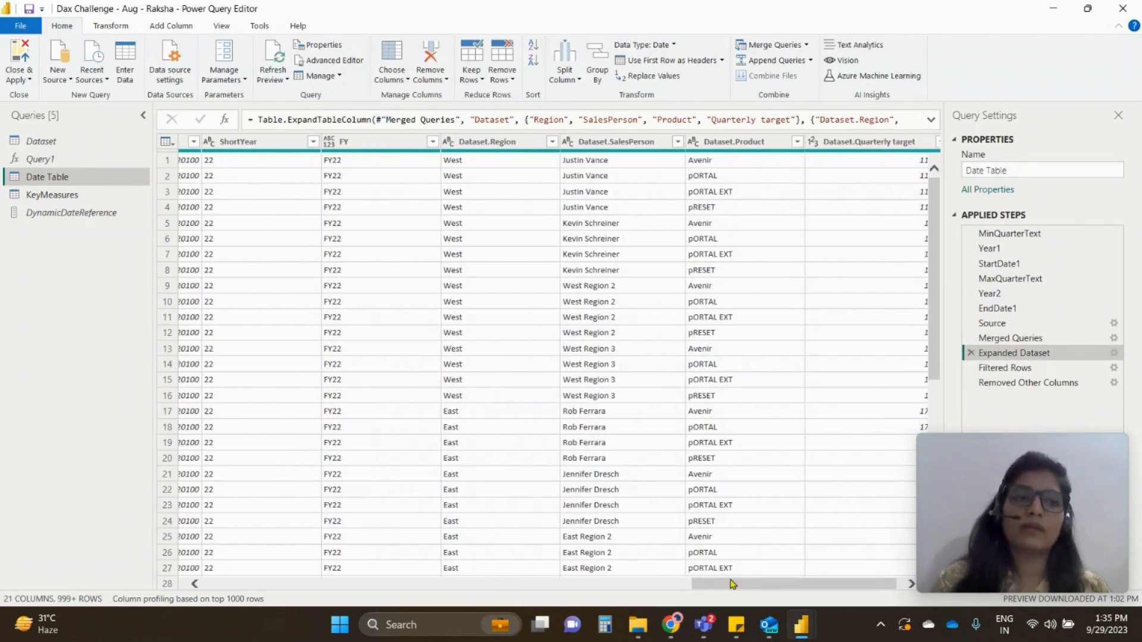
pyautogui.click(1007, 374)
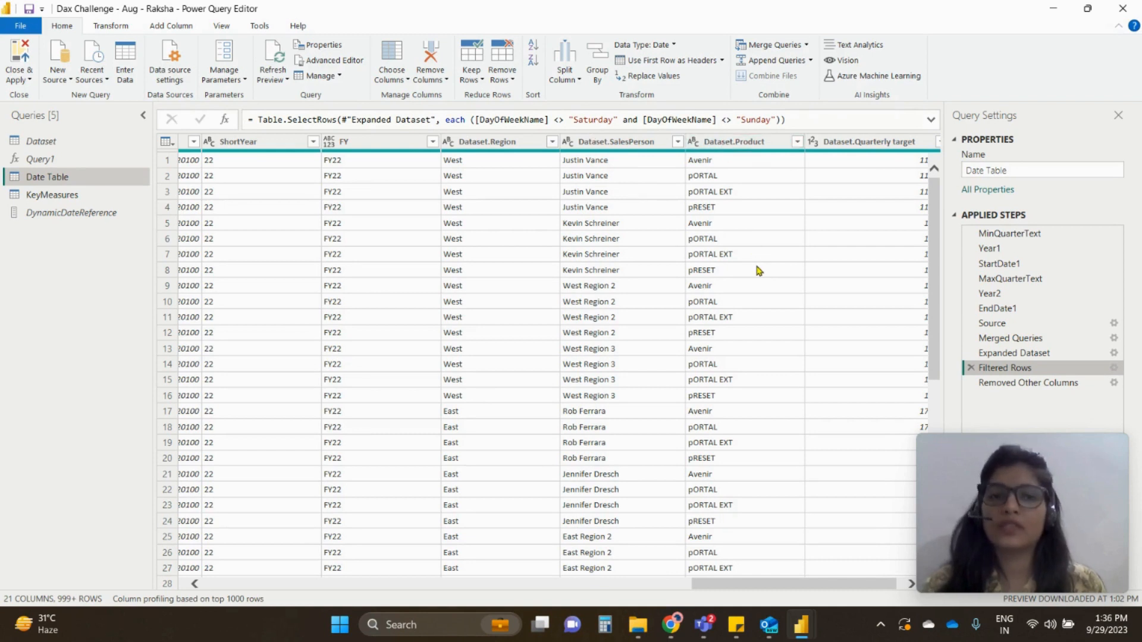
pyautogui.click(1000, 385)
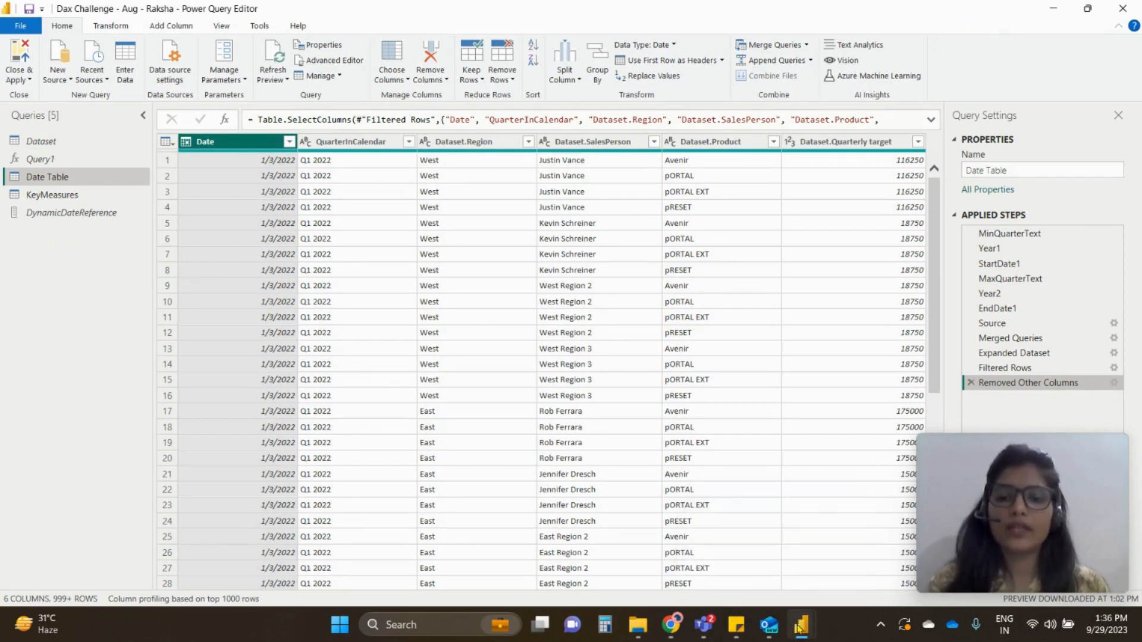
# Switch to the Power BI Desktop report and show the Quarter WokingDays column's formula in the table view
pyautogui.moveTo(800, 626)
pyautogui.click(767, 524)
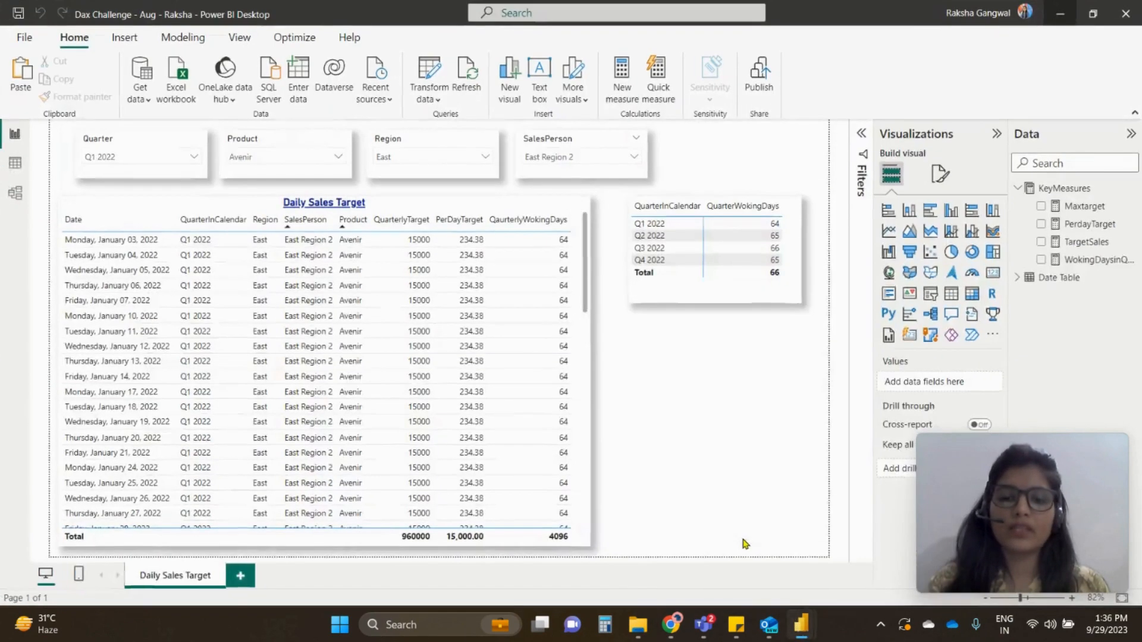
pyautogui.click(12, 167)
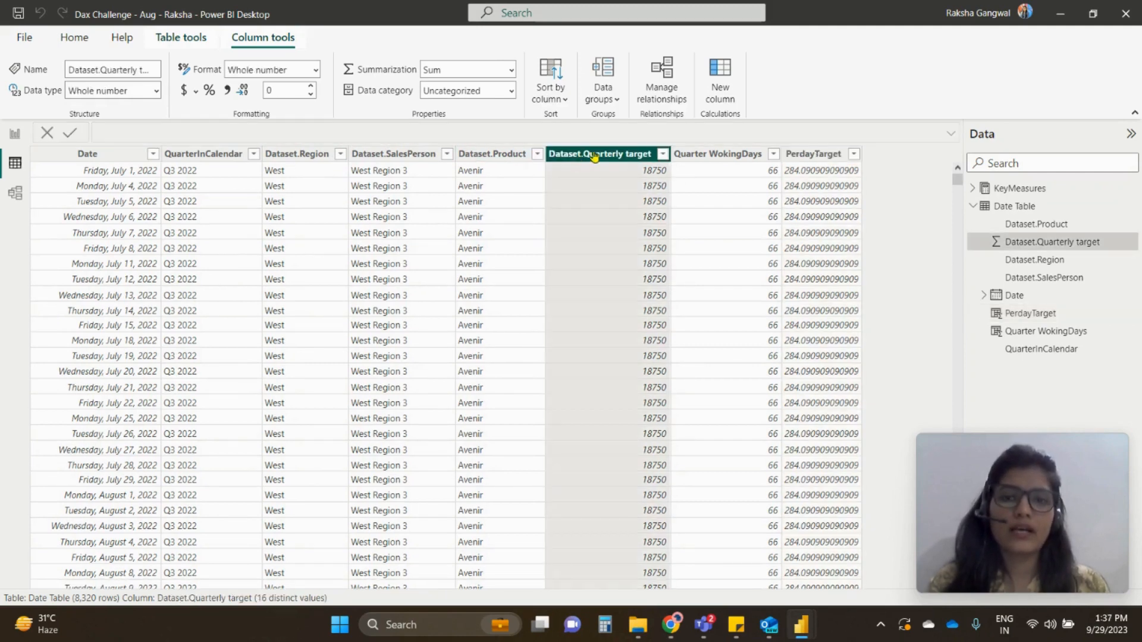
pyautogui.click(683, 156)
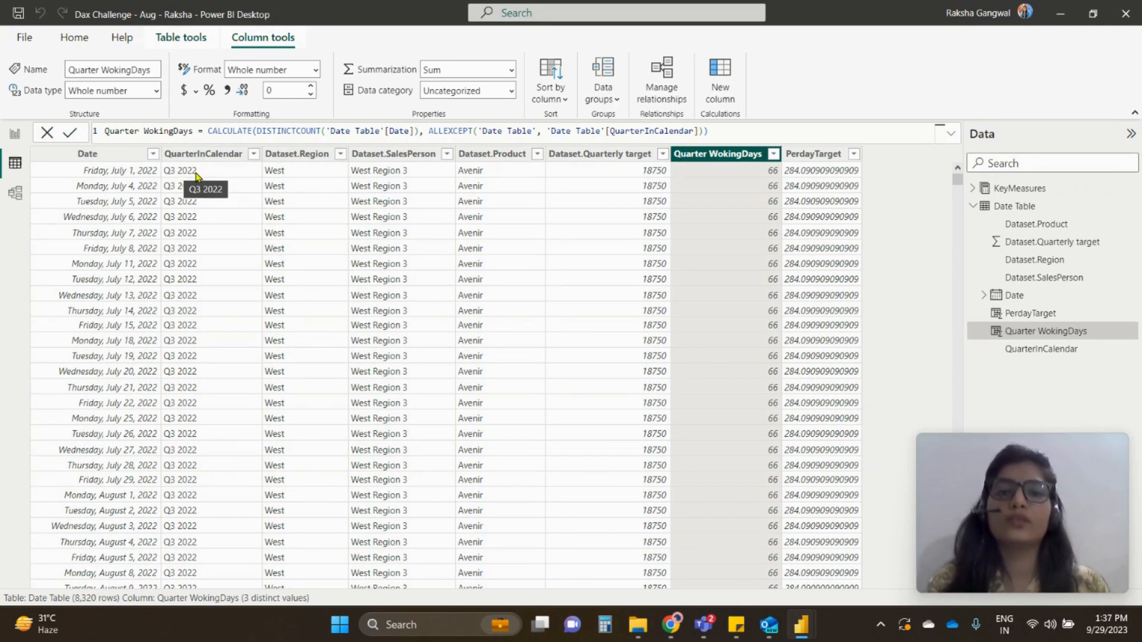
# Filter the Quarter WokingDays column to 65 to inspect the matching rows, and clear the filter
pyautogui.click(773, 155)
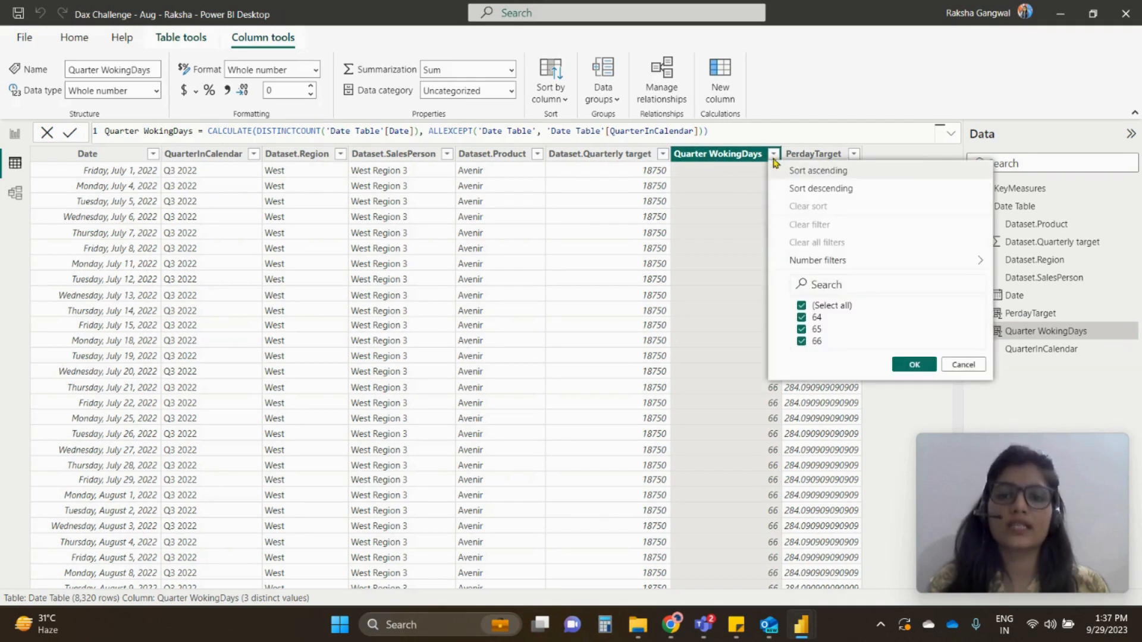
pyautogui.click(802, 319)
pyautogui.click(802, 341)
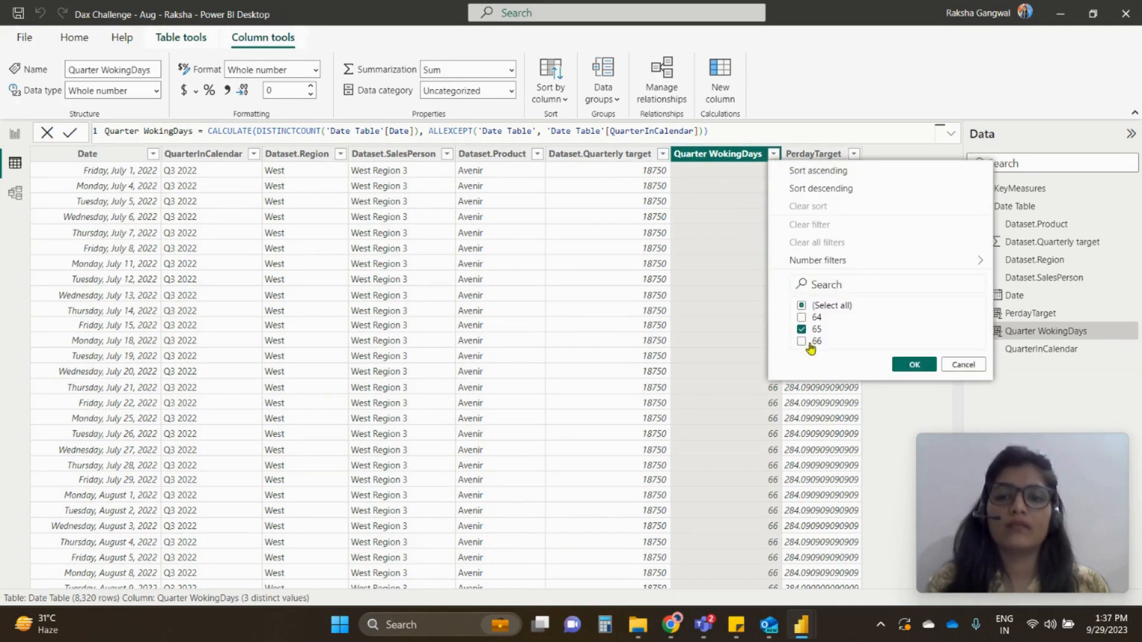
pyautogui.click(914, 364)
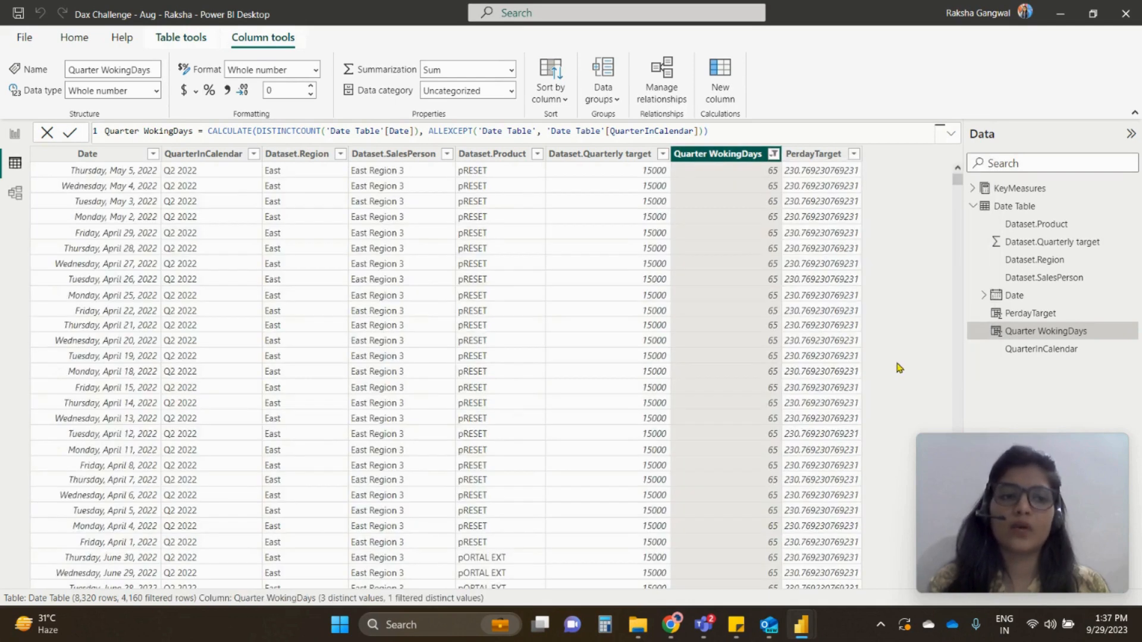
pyautogui.click(774, 155)
pyautogui.click(799, 249)
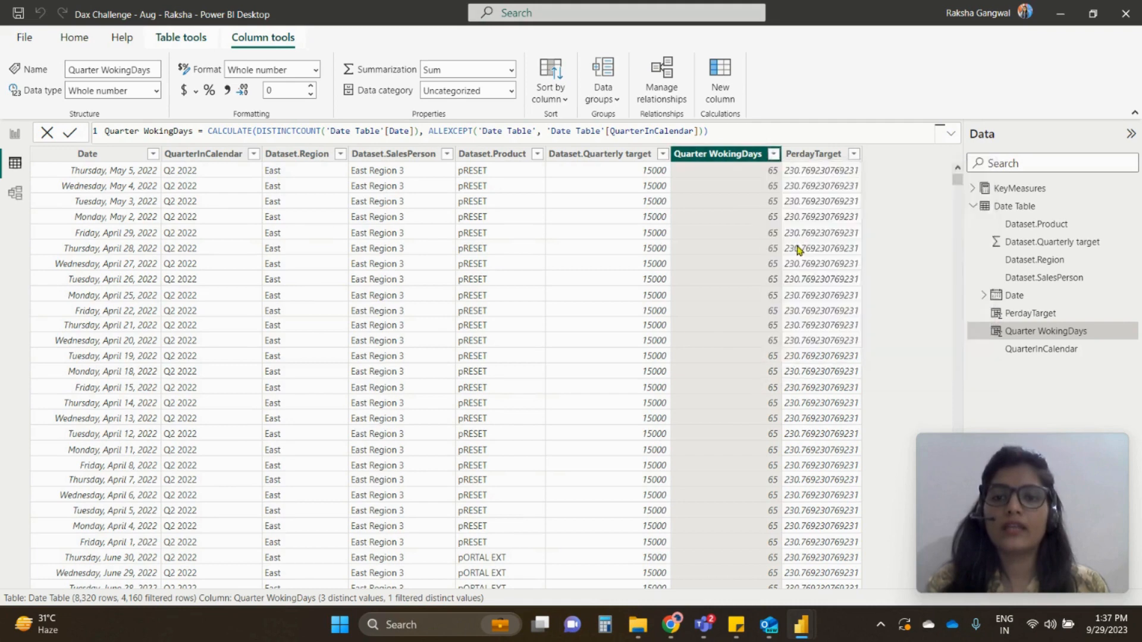
# Display the PerdayTarget column's formula, and show the TargetSales and Maxtarget measure formulas in the report view
pyautogui.click(813, 158)
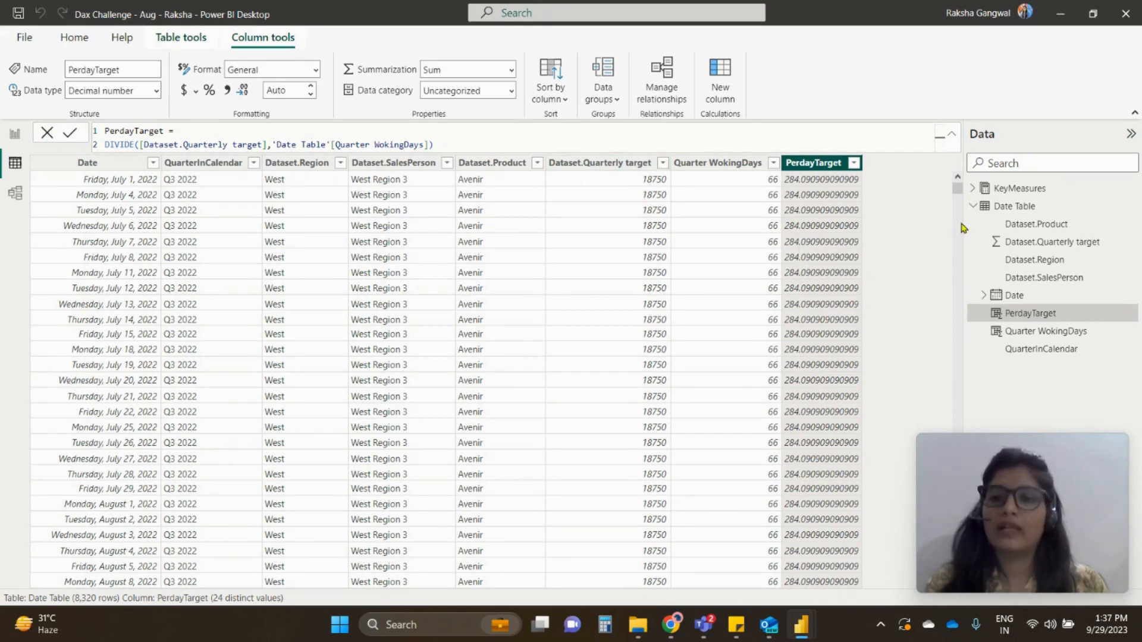
pyautogui.click(12, 138)
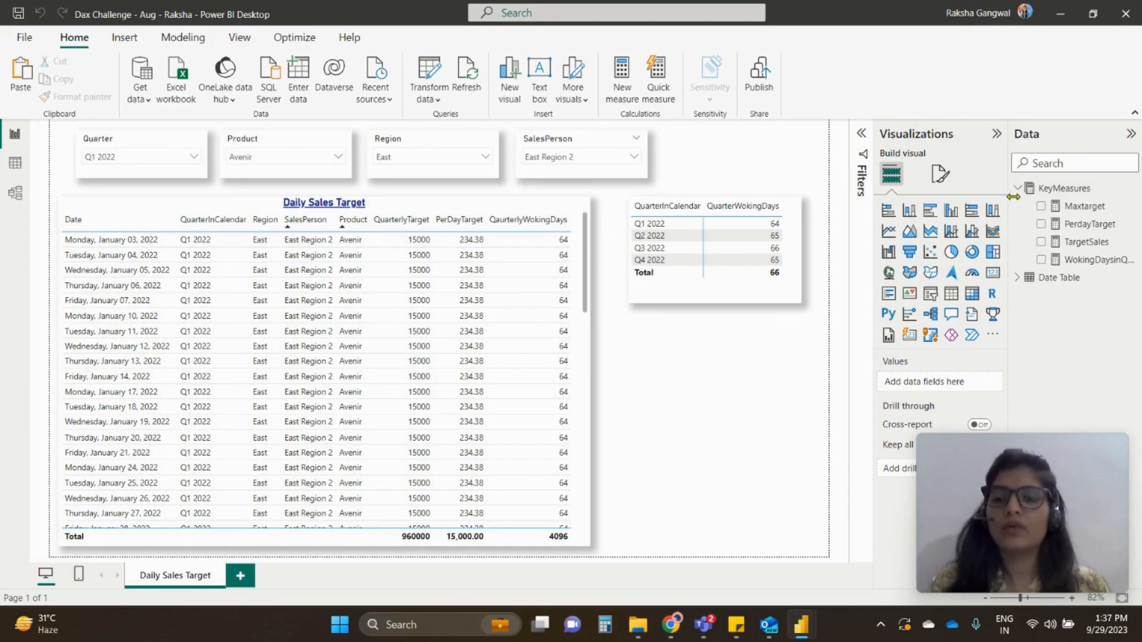
pyautogui.click(1087, 245)
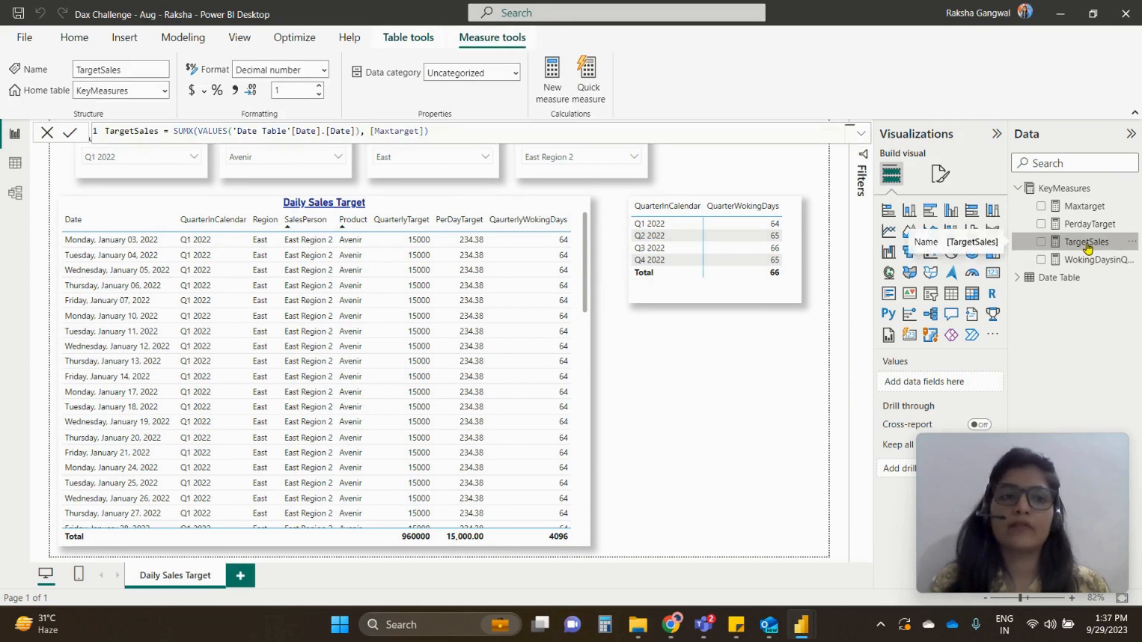
pyautogui.click(1086, 209)
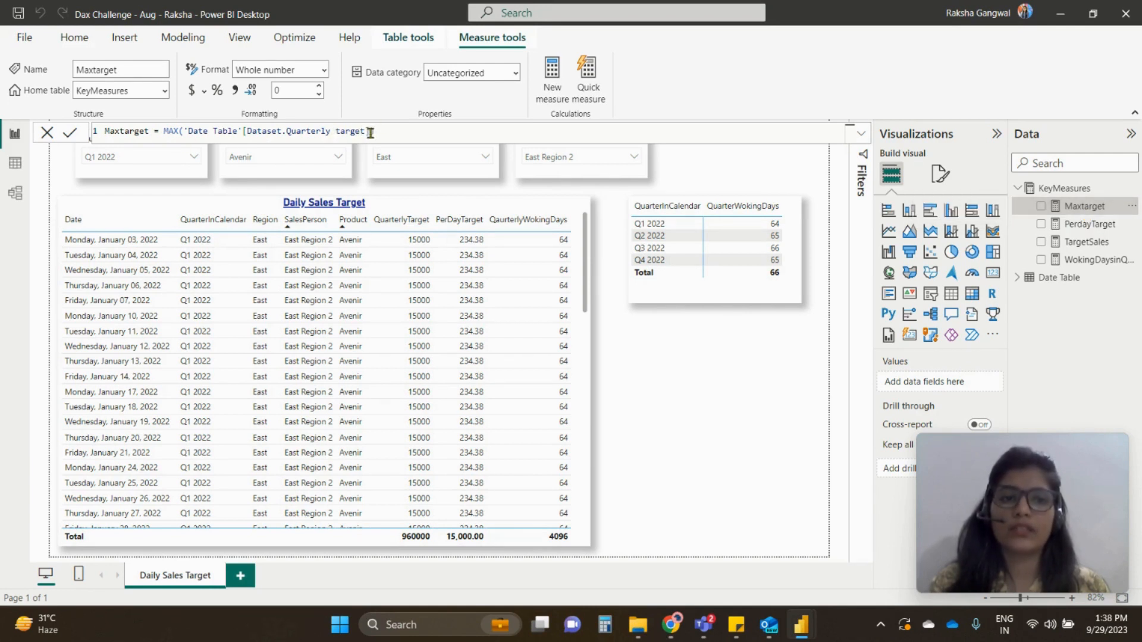
# Show the formulas of the TargetSales, WokingDaysinQuarter and PerdayTarget measures, and close the formula without editing
pyautogui.click(1084, 244)
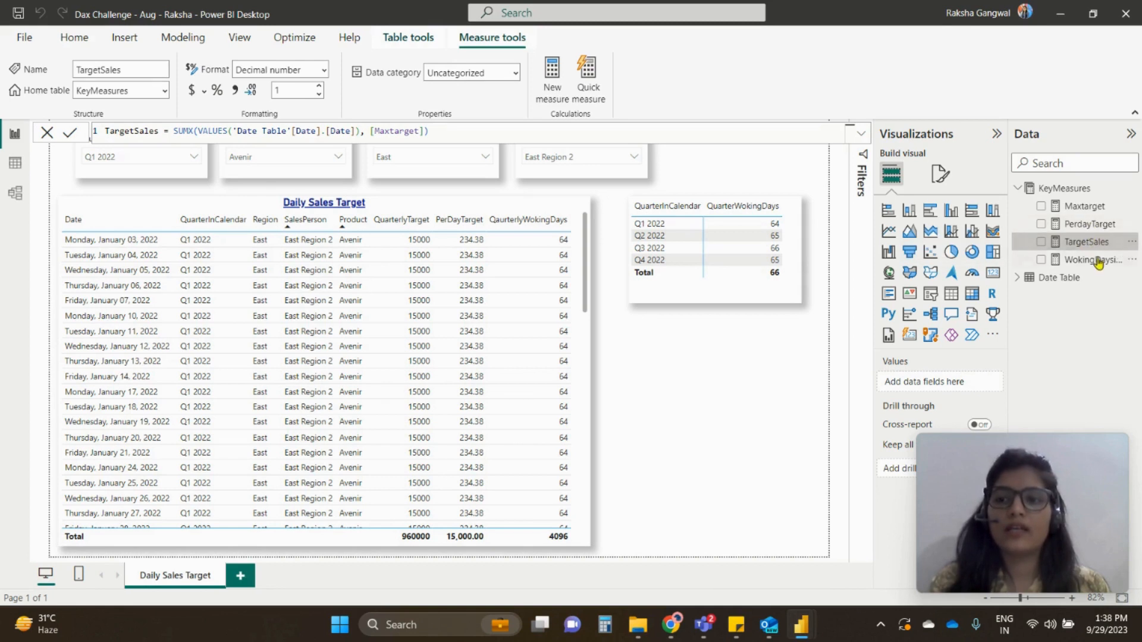
pyautogui.click(1097, 262)
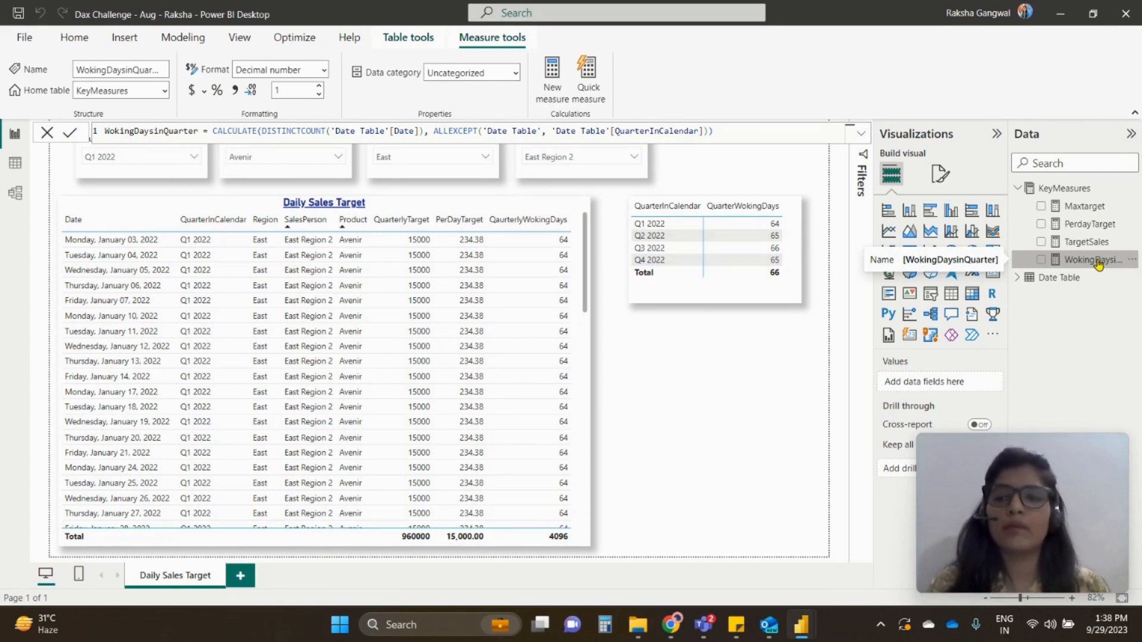
pyautogui.click(1098, 226)
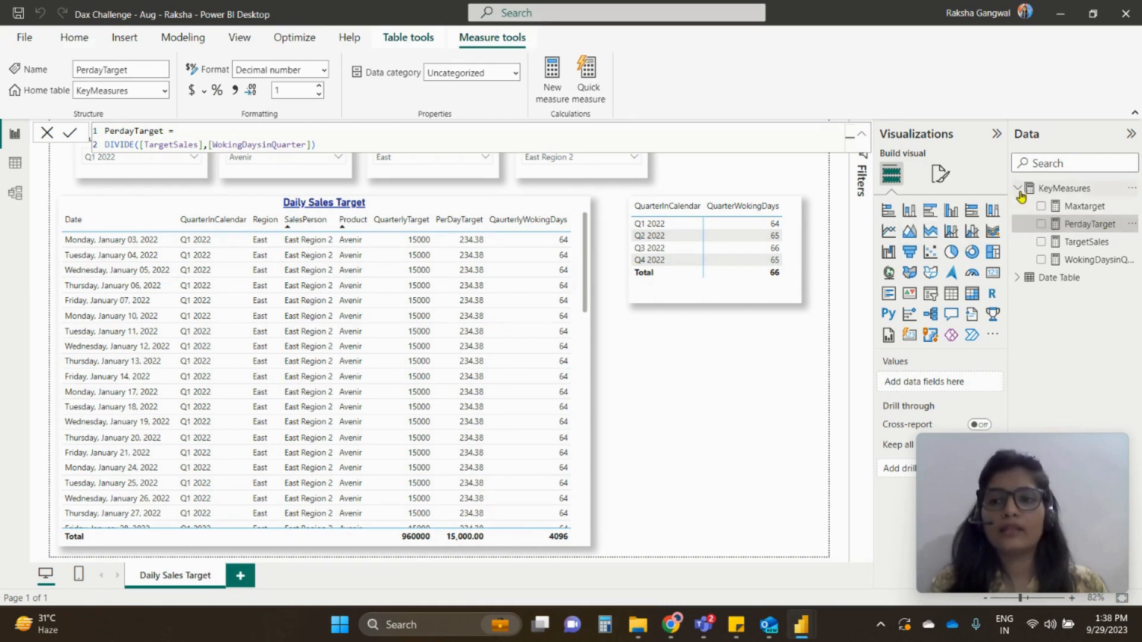
pyautogui.click(46, 133)
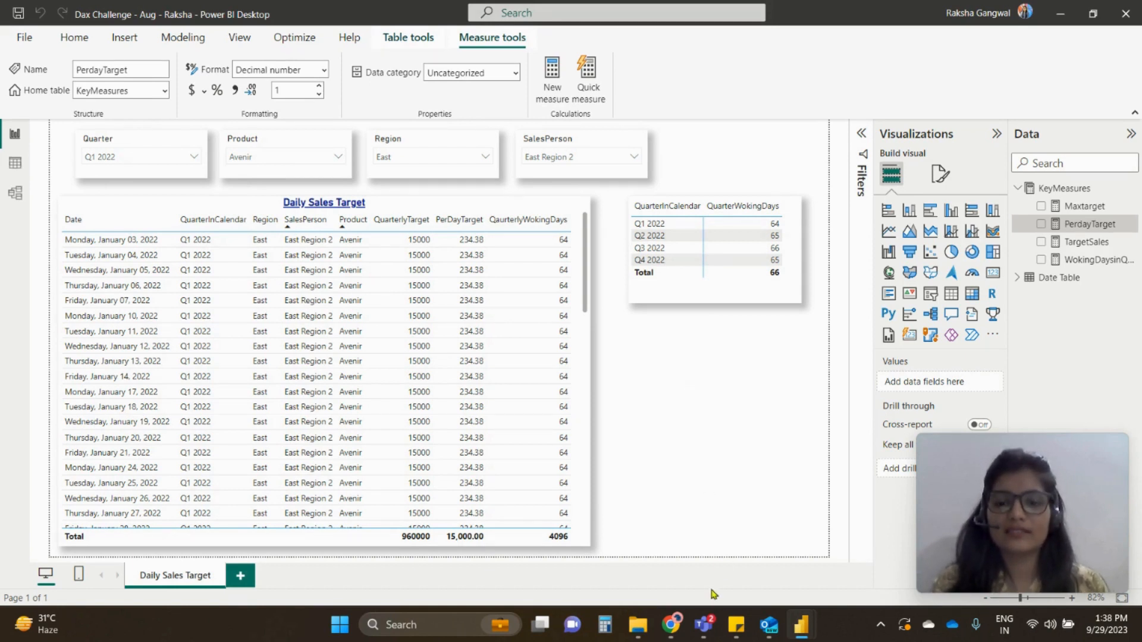
pyautogui.moveTo(681, 628)
pyautogui.click(809, 559)
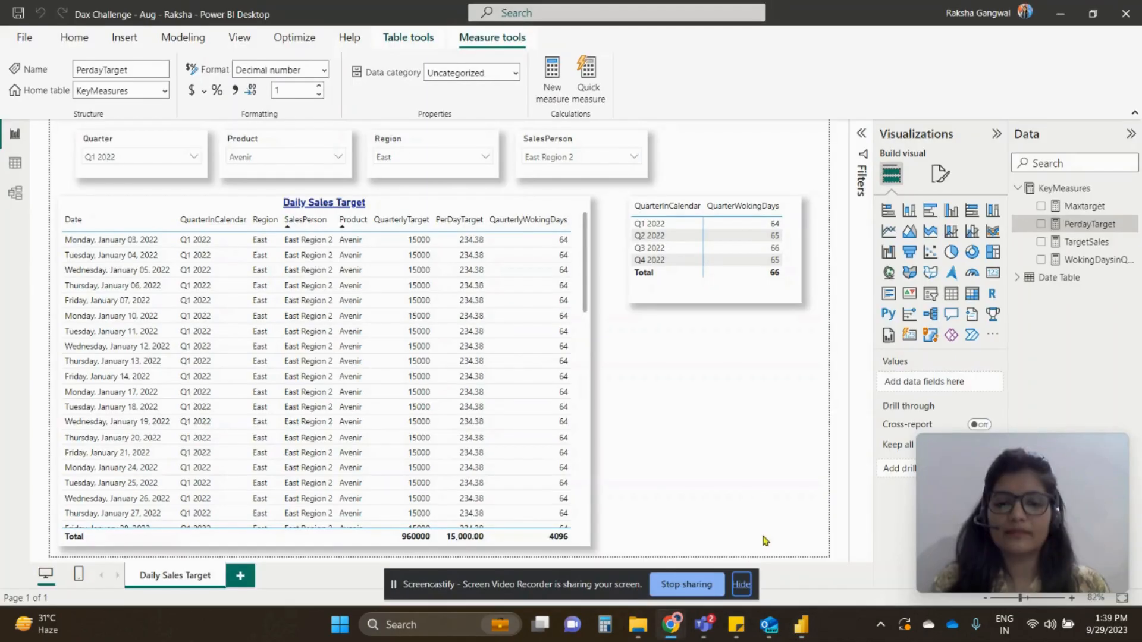